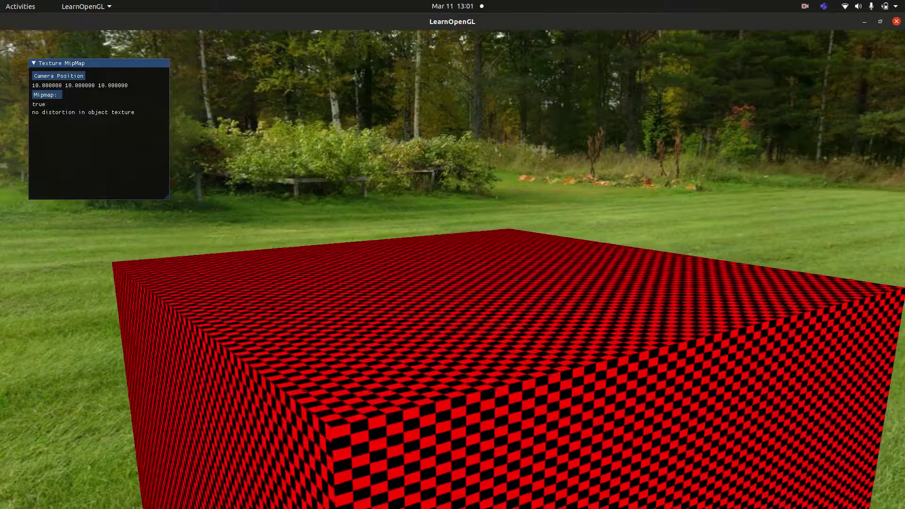
- Switch mipmapping off (key m) so distortion shows on the cube's far side
key(m)
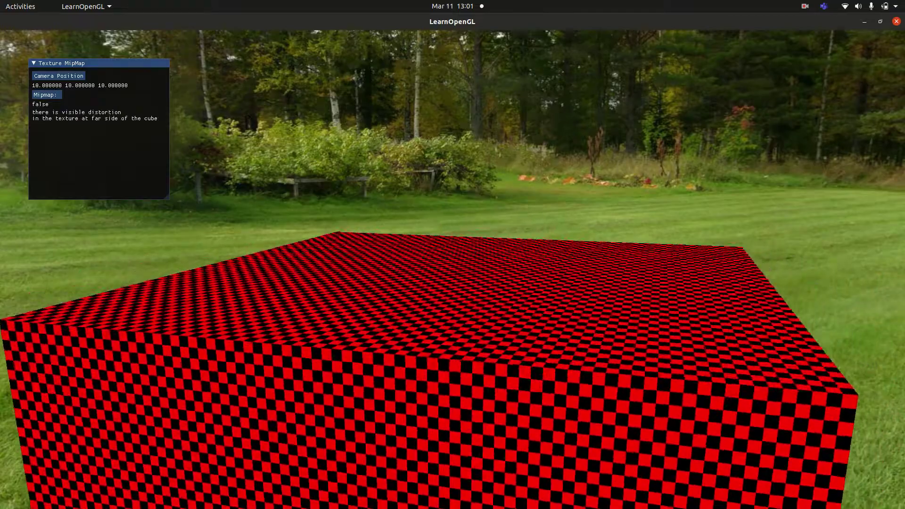